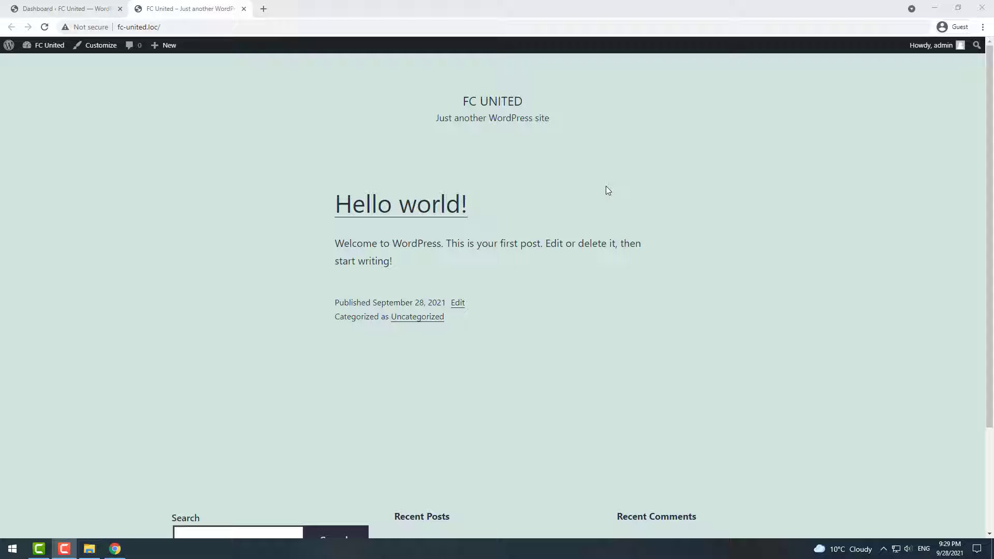
Upload fcunited.zip from Downloads through Appearance > Themes > Add New > Upload Theme and install it.
click(85, 10)
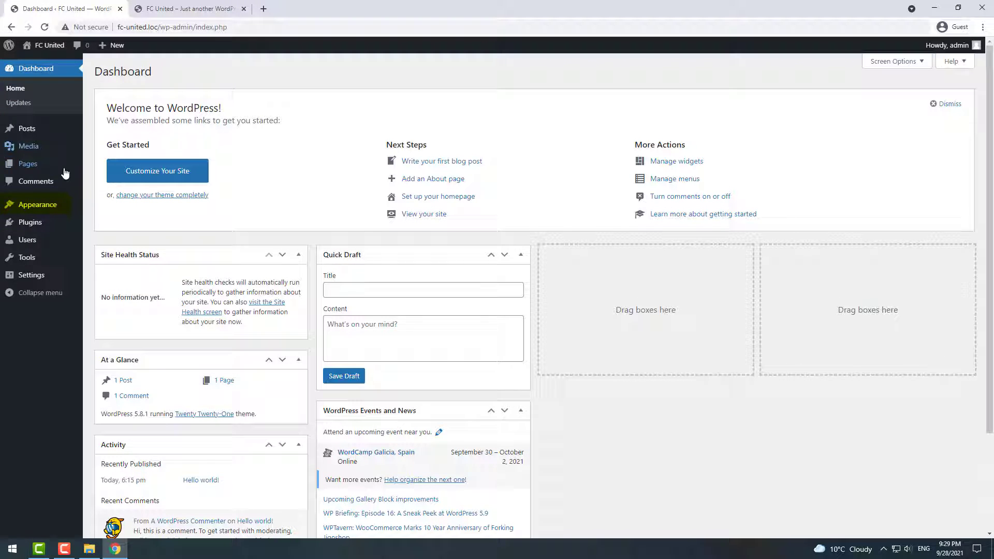
mouse_move(58, 205)
click(124, 207)
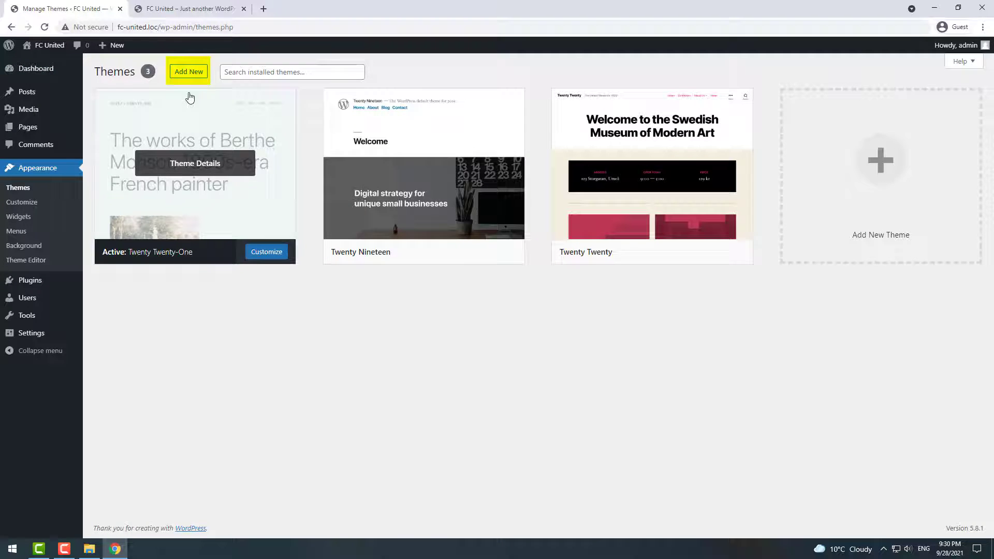
click(187, 71)
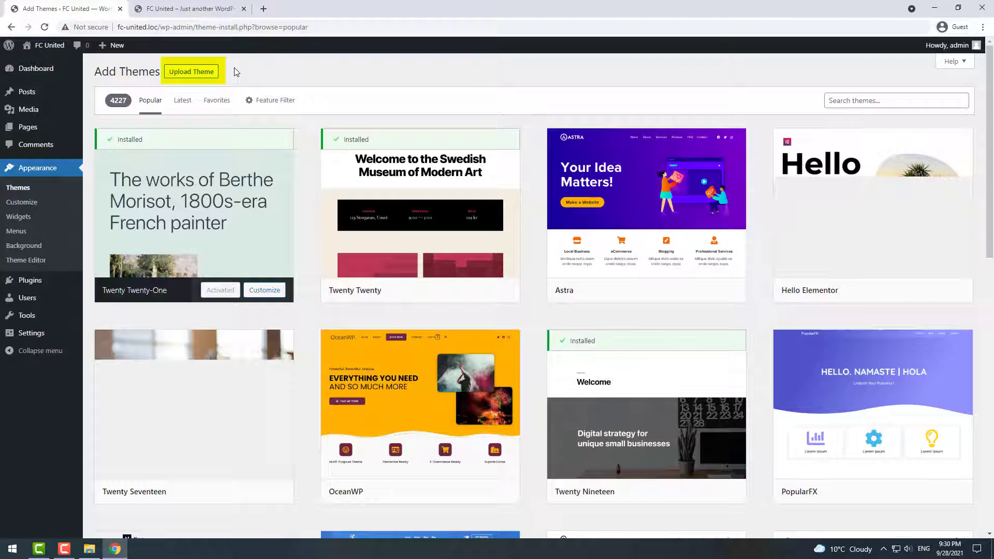
click(197, 73)
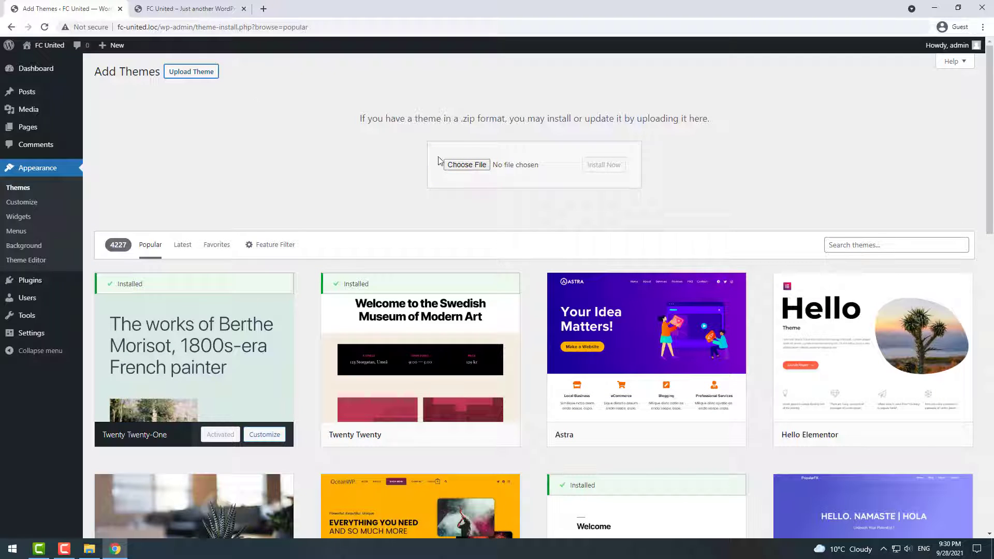
click(464, 166)
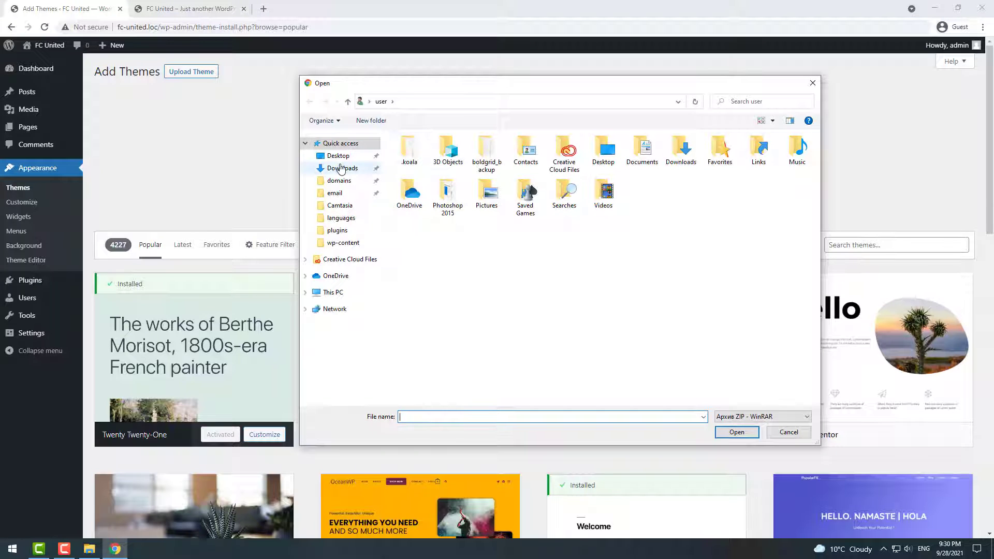
click(340, 169)
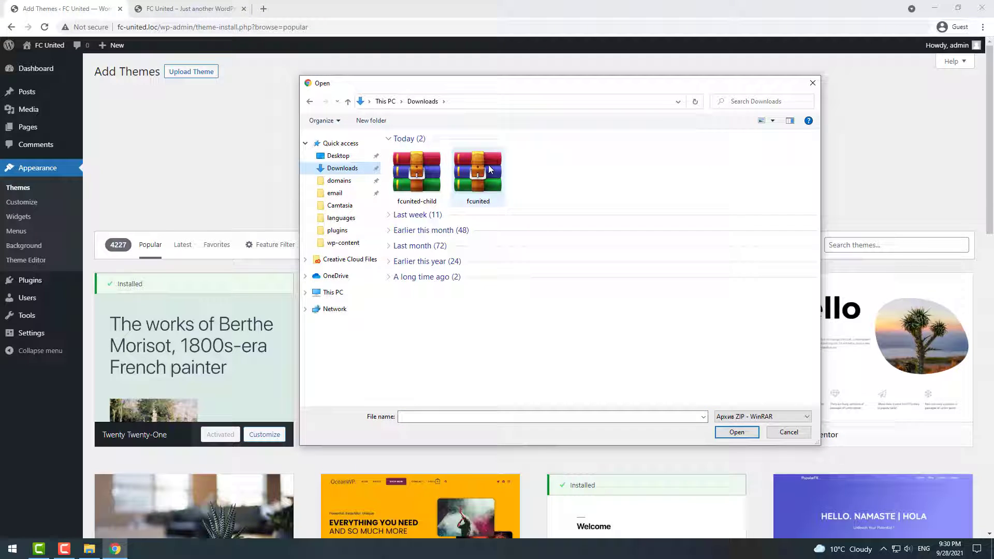
double_click(488, 165)
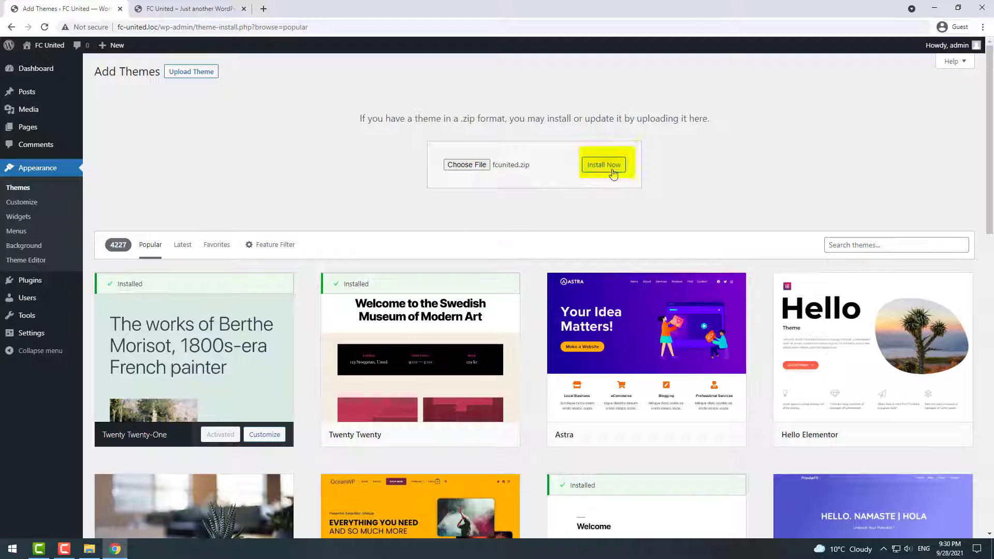
click(612, 170)
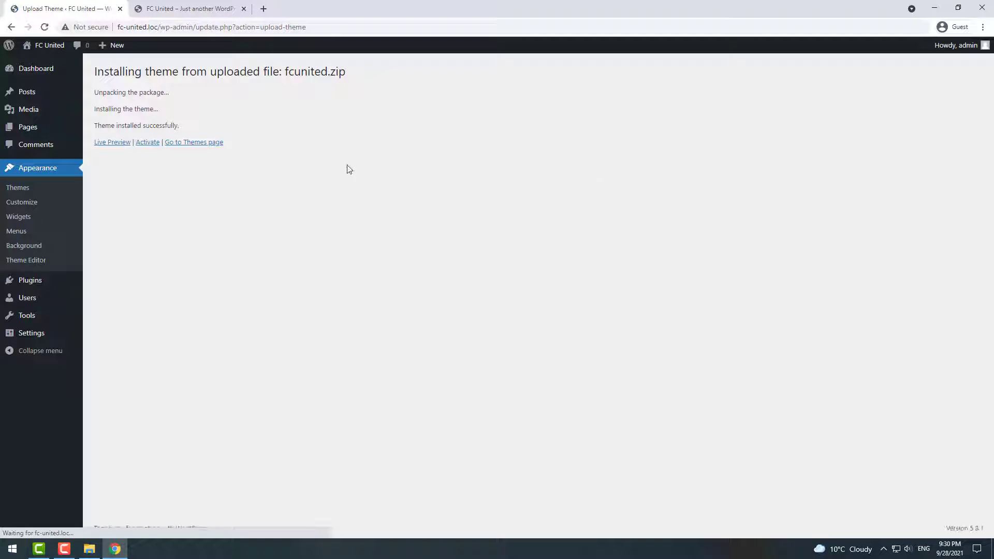
Upload fcunited-child.zip from Downloads, install it, and activate the FC United child theme.
click(191, 142)
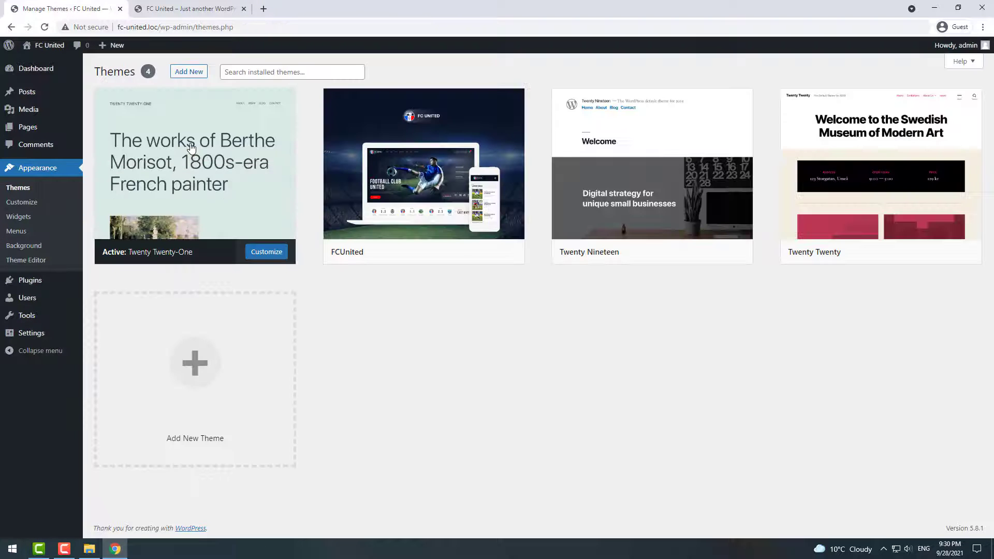
click(197, 75)
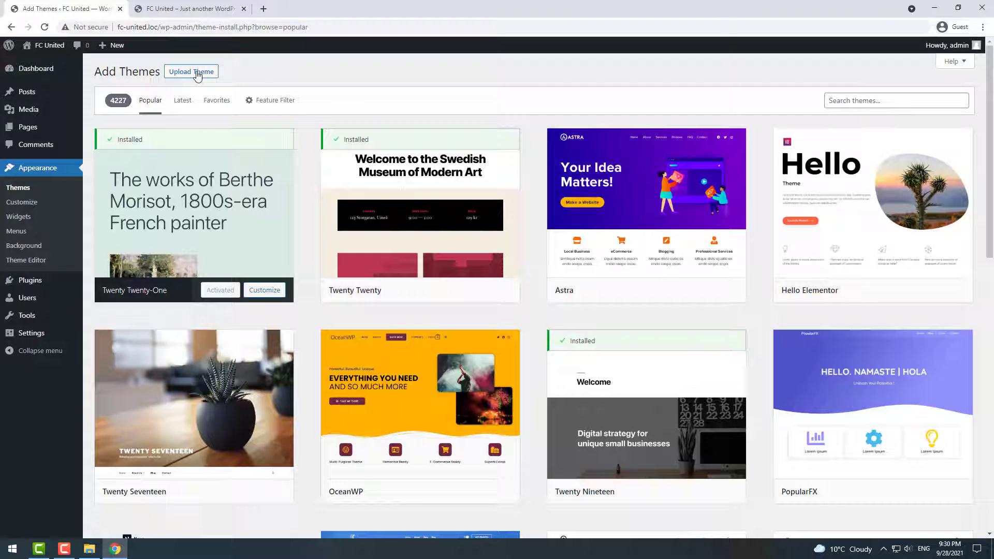
click(197, 74)
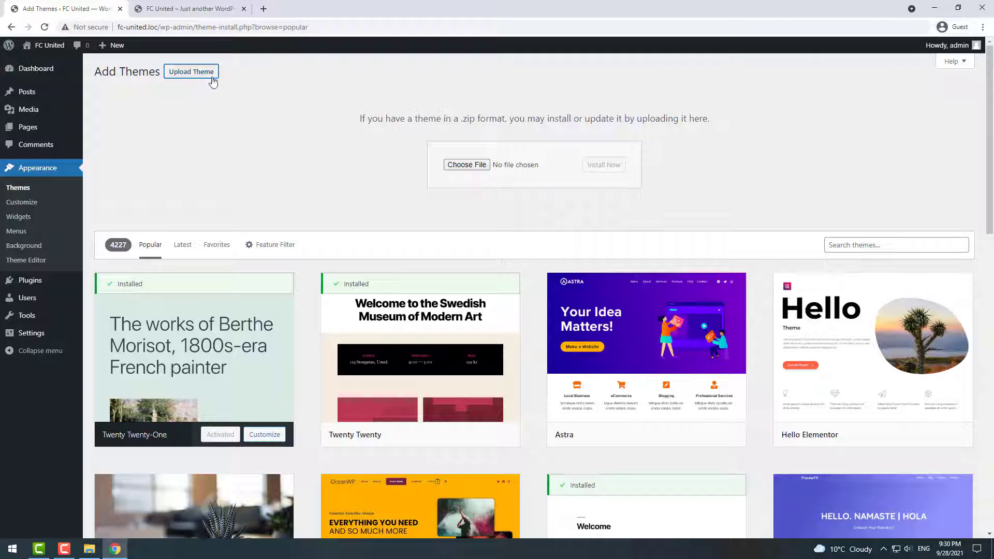
click(465, 164)
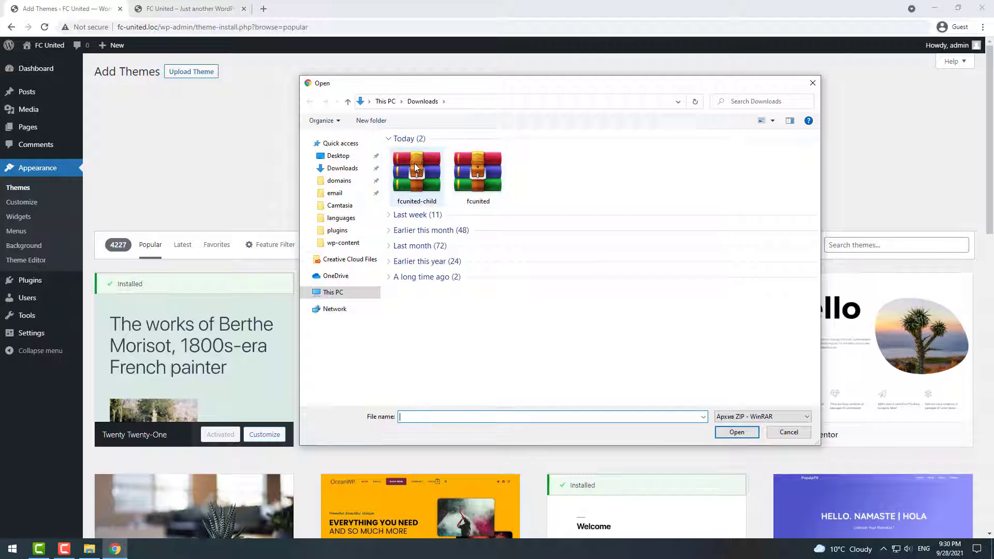
double_click(418, 167)
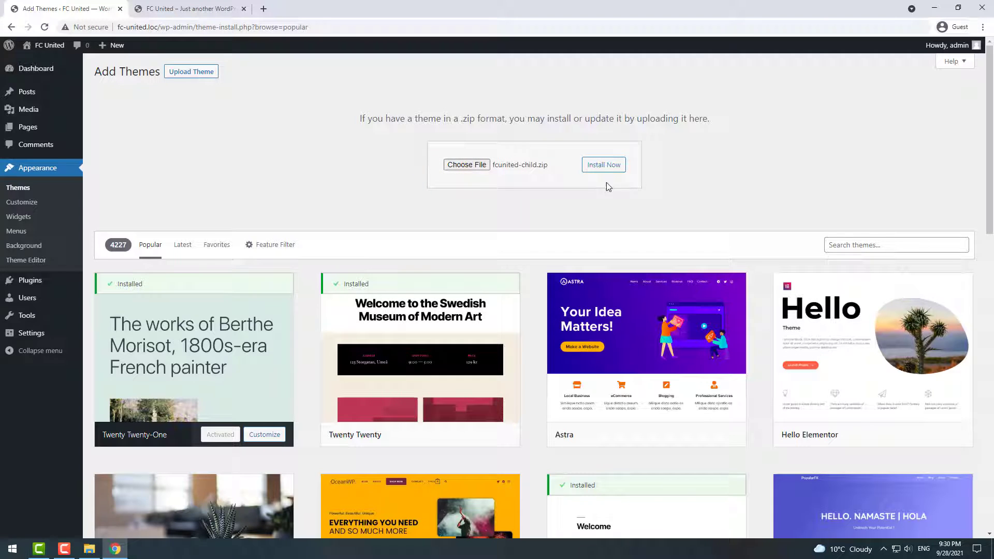
click(611, 171)
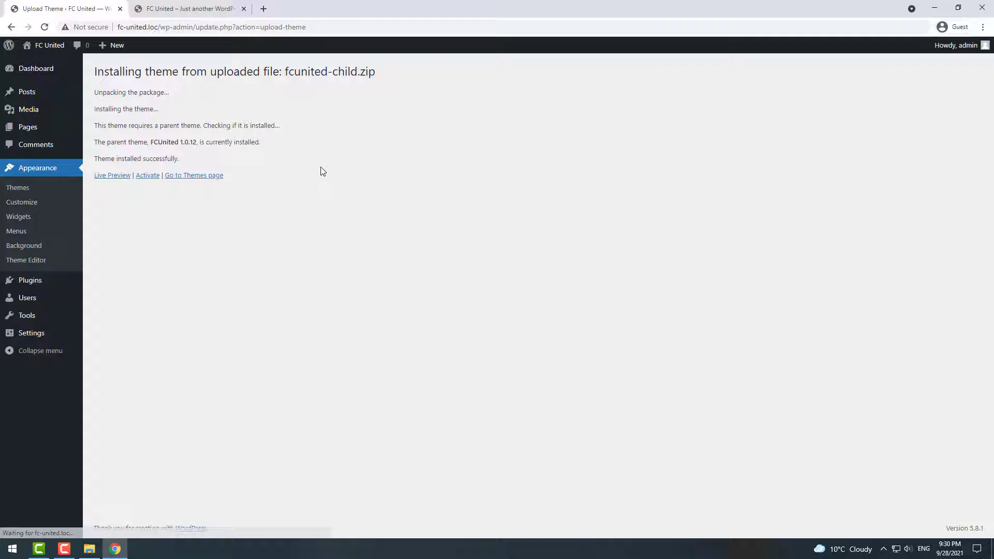
click(151, 178)
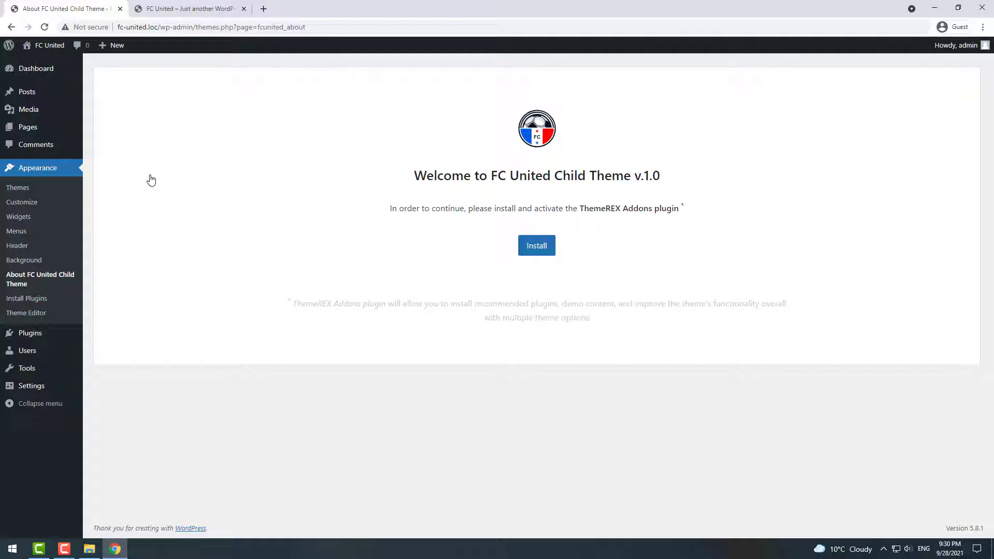
Install the required ThemeREX Addons plugin from the About FC United Child Theme page.
click(535, 251)
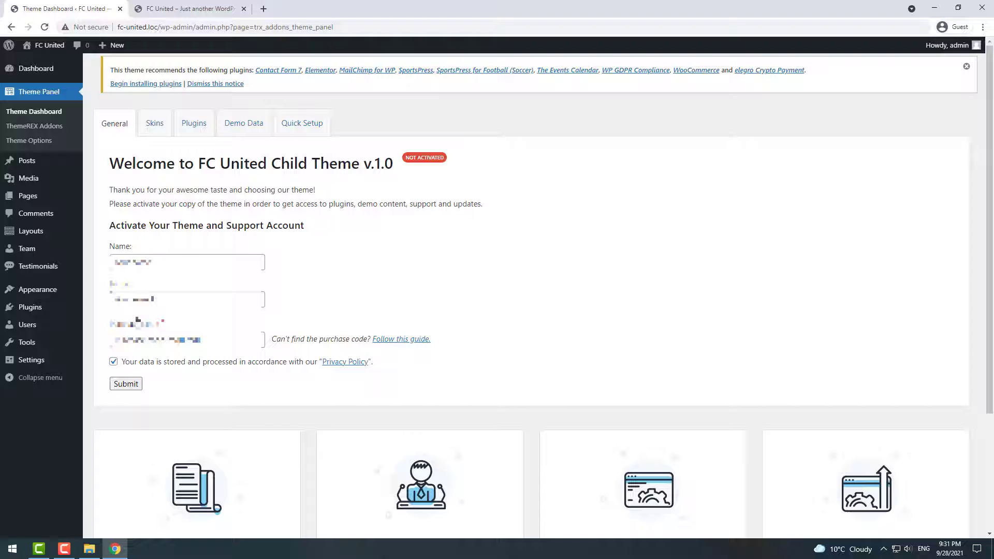
Submit the purchase code to activate the FC United Child licence, then view the Skins list.
click(155, 339)
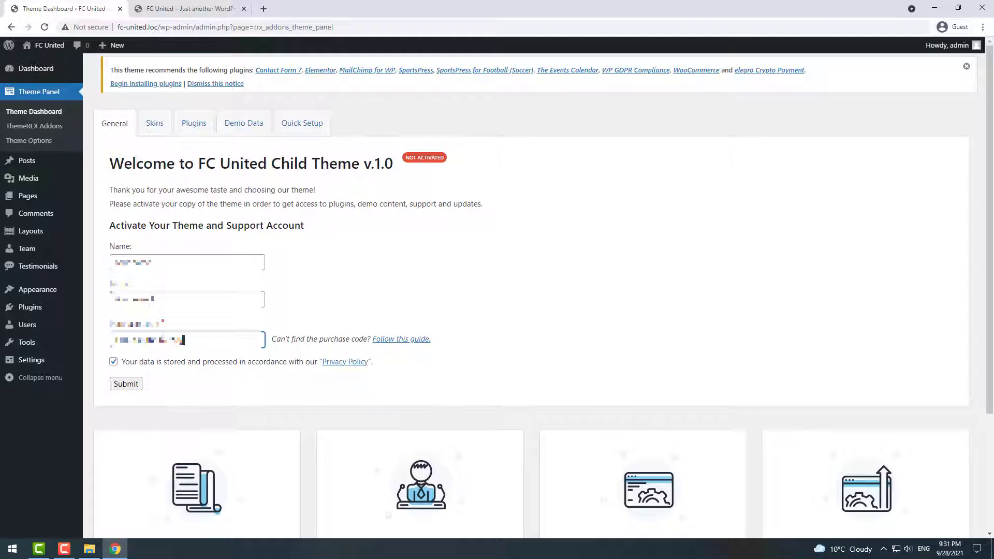
click(134, 386)
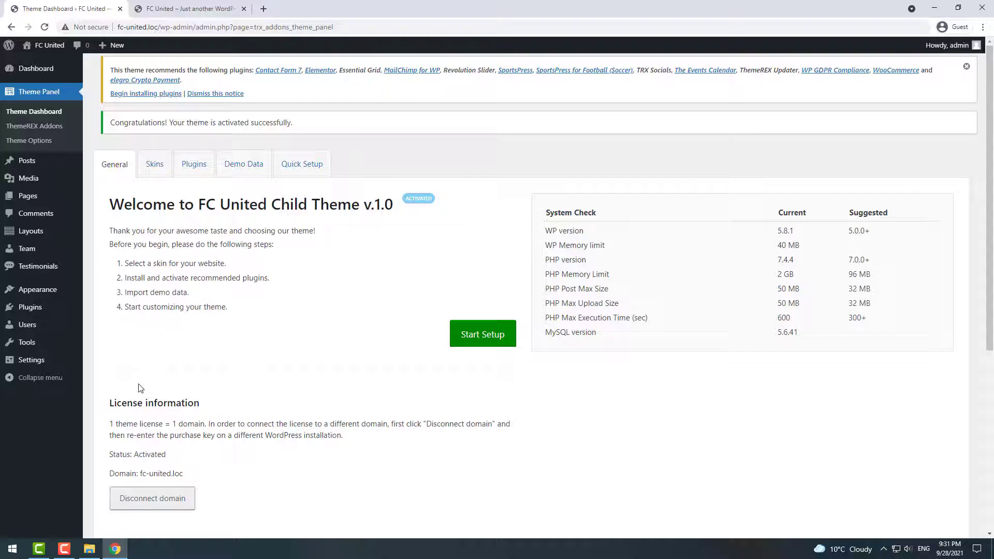
click(160, 172)
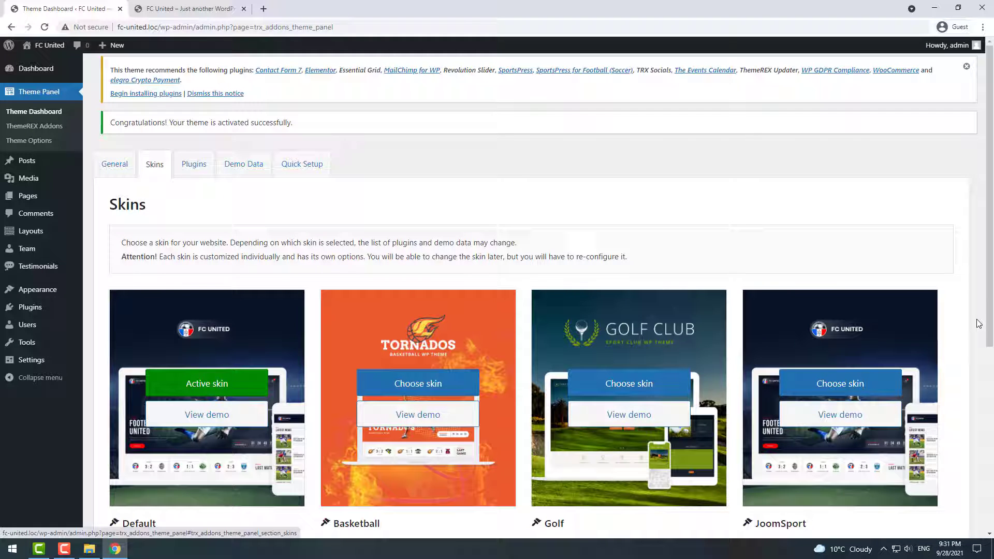
scroll(978, 323, down, 1)
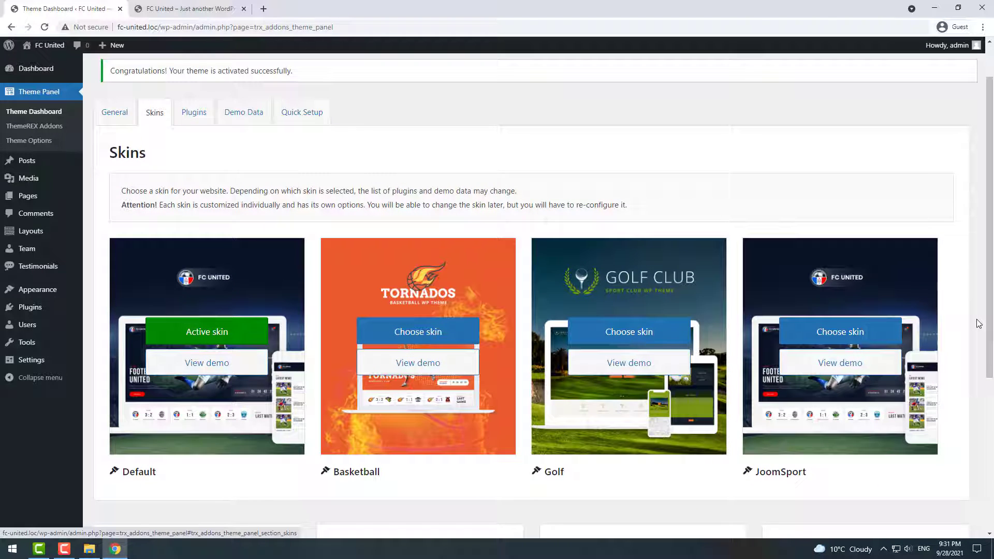
Install and activate all recommended plugins, including Elementor, WooCommerce, SportsPress and The Events Calendar.
click(194, 119)
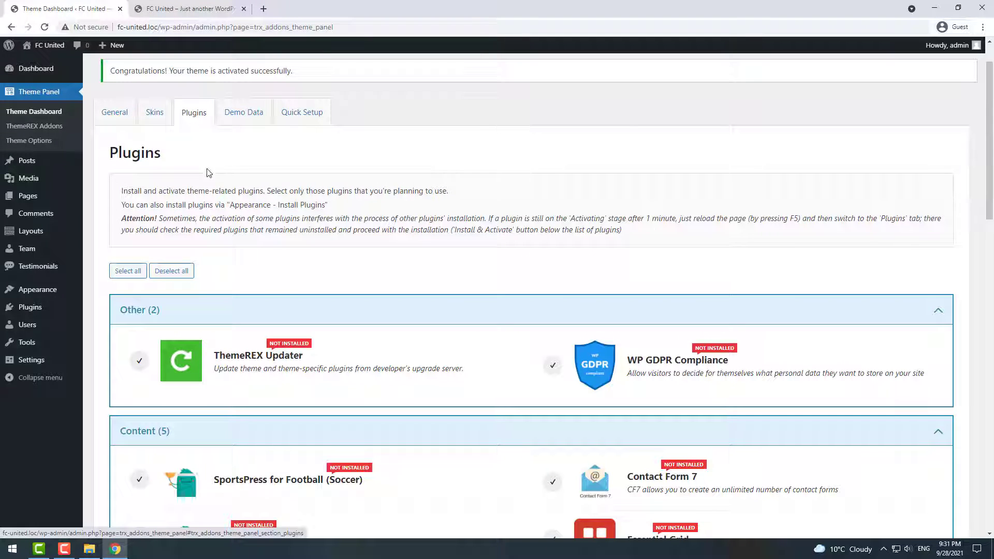
scroll(264, 216, down, 2)
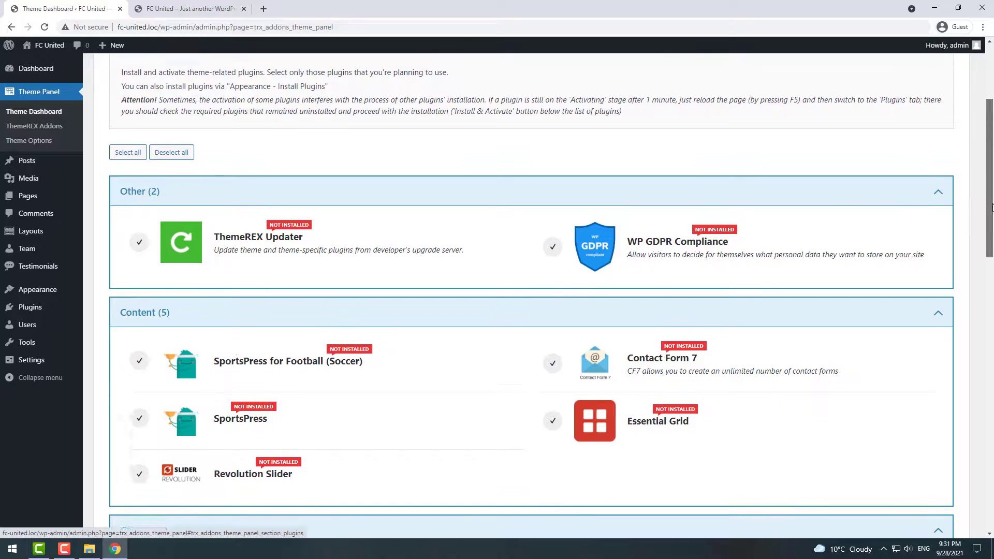
drag(992, 207, 943, 404)
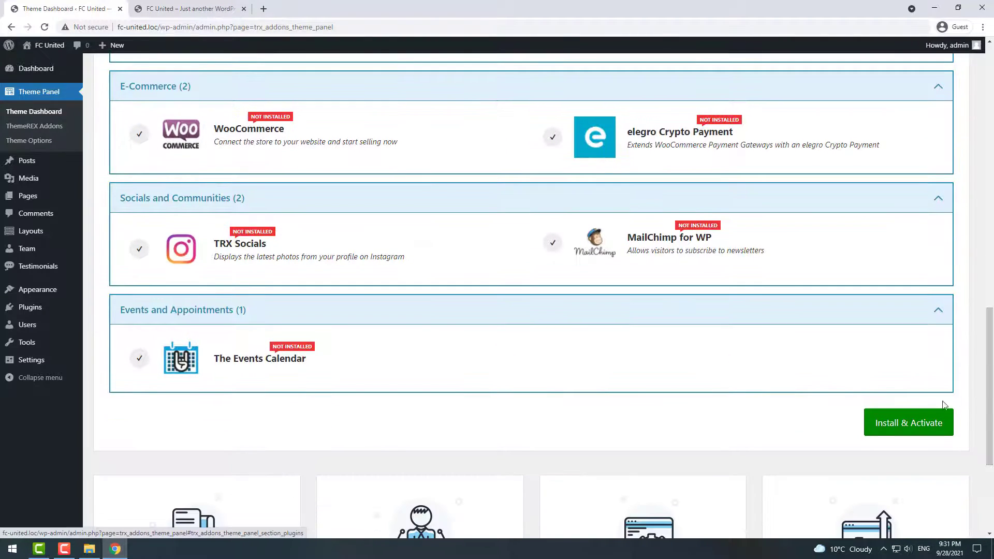
click(929, 421)
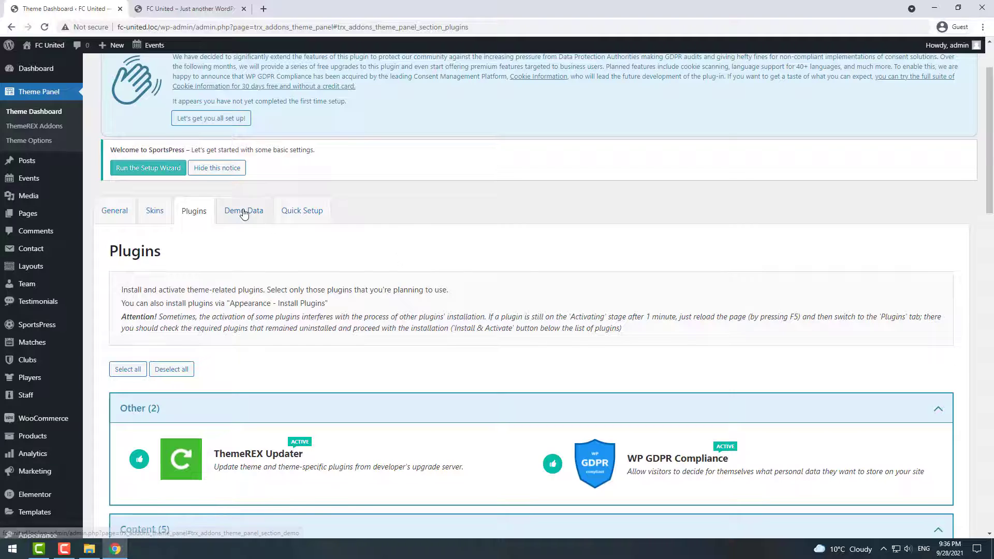
Choose Full import under Demo Data and accept the warning about erasing old posts, pages and menus.
click(251, 215)
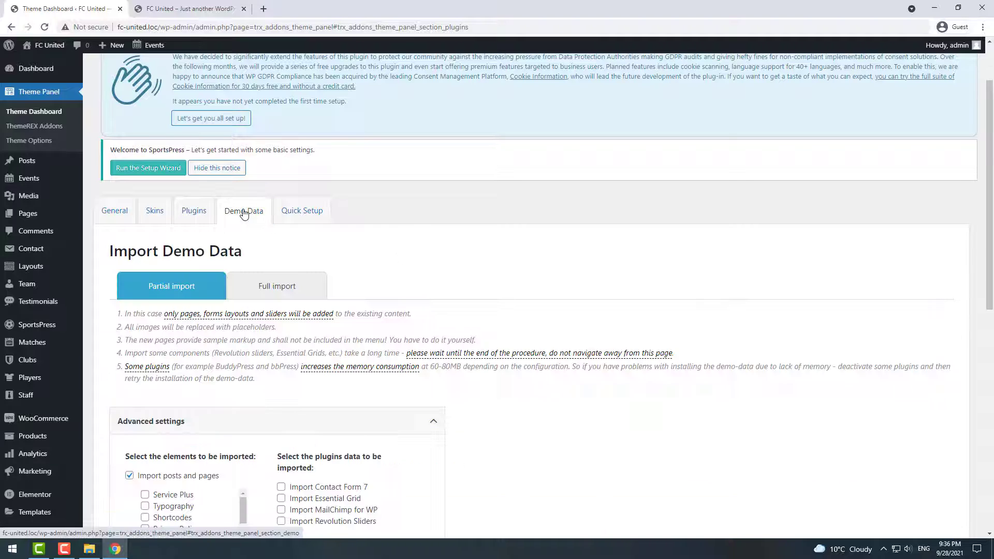
scroll(426, 214, down, 1)
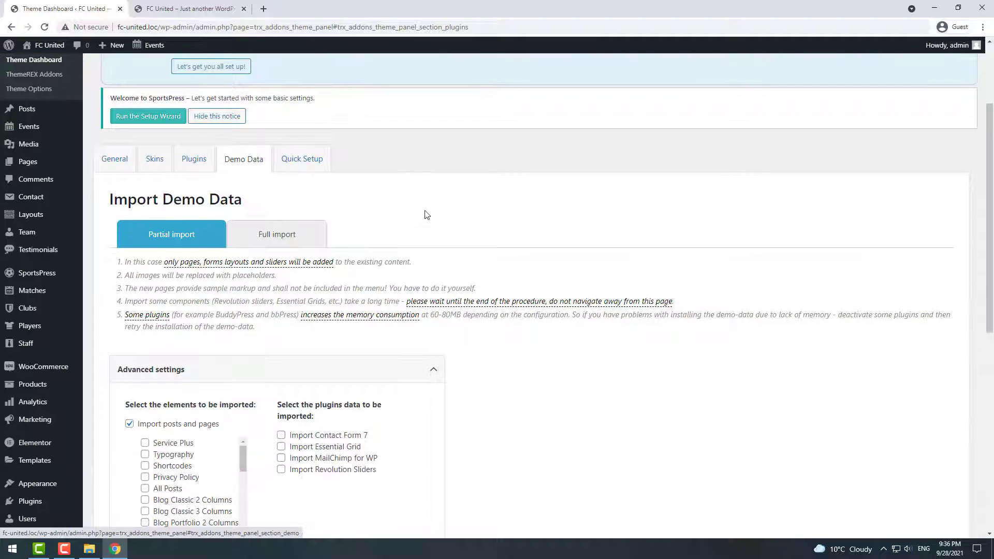
click(274, 236)
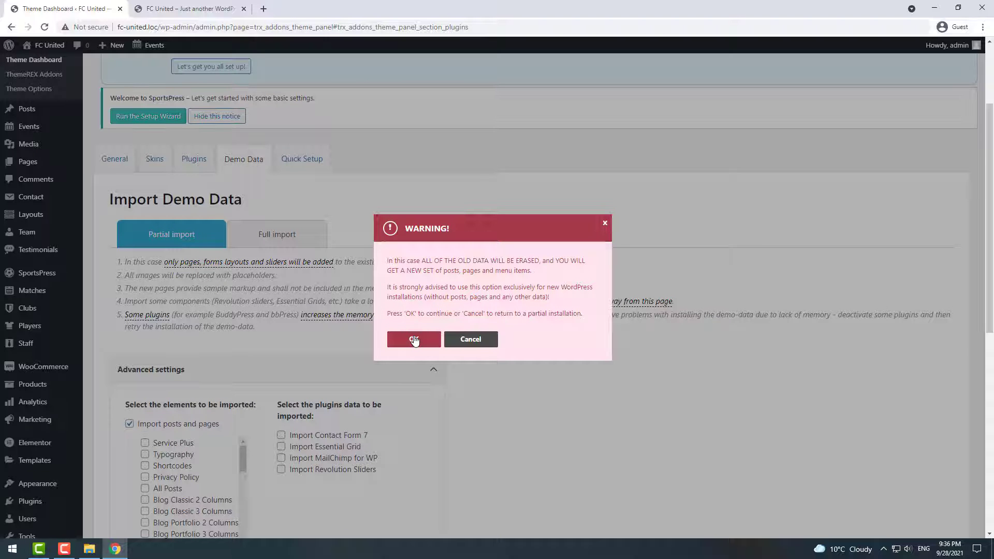
click(414, 339)
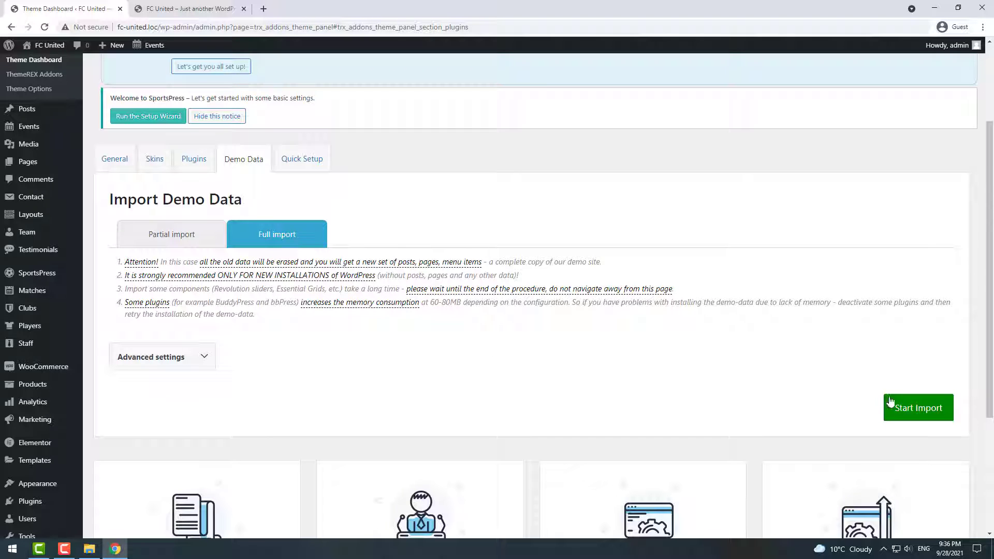
Run the full demo import, then trim the address to fc-united.loc/ to load the homepage.
click(912, 408)
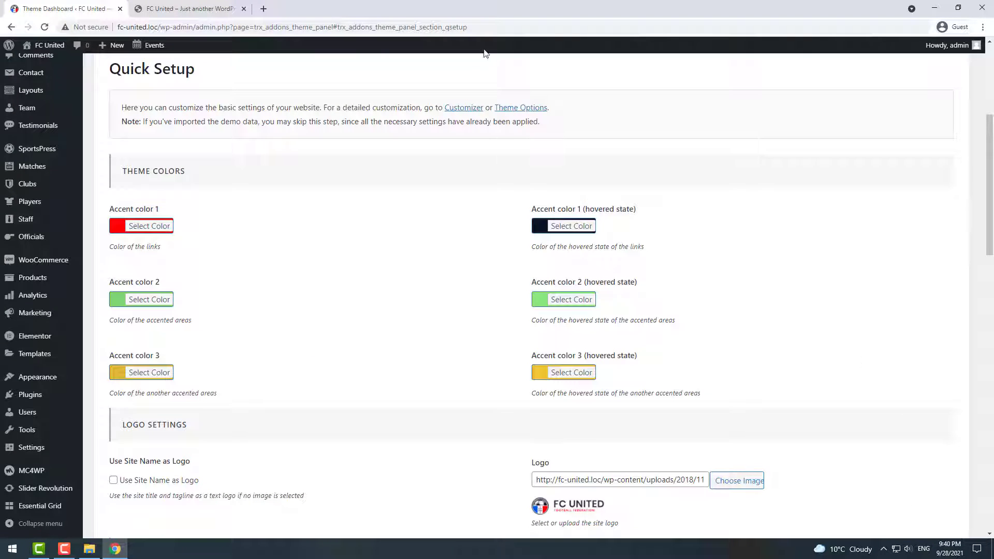
drag(160, 27, 528, 36)
key(BackSpace)
key(Return)
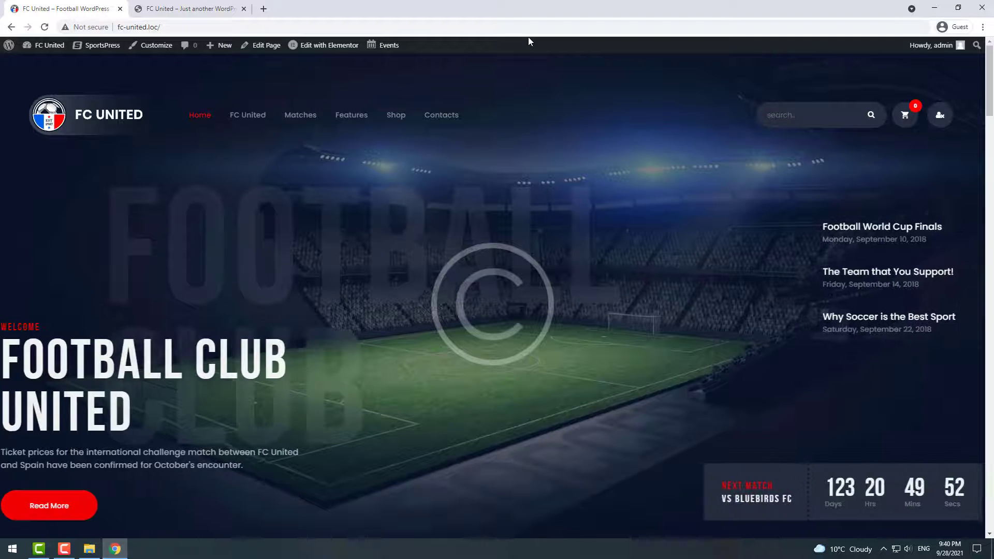
scroll(516, 149, down, 12)
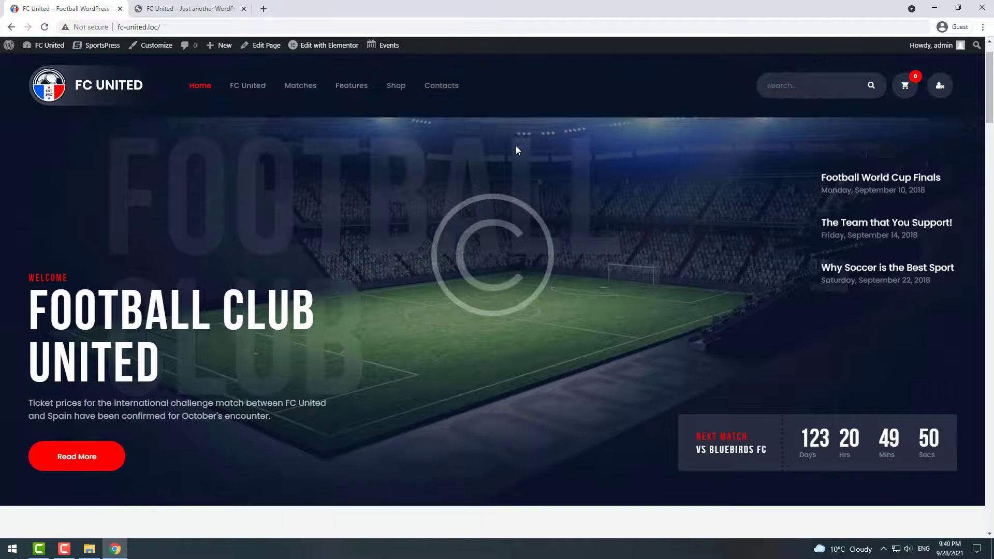
scroll(517, 150, down, 8)
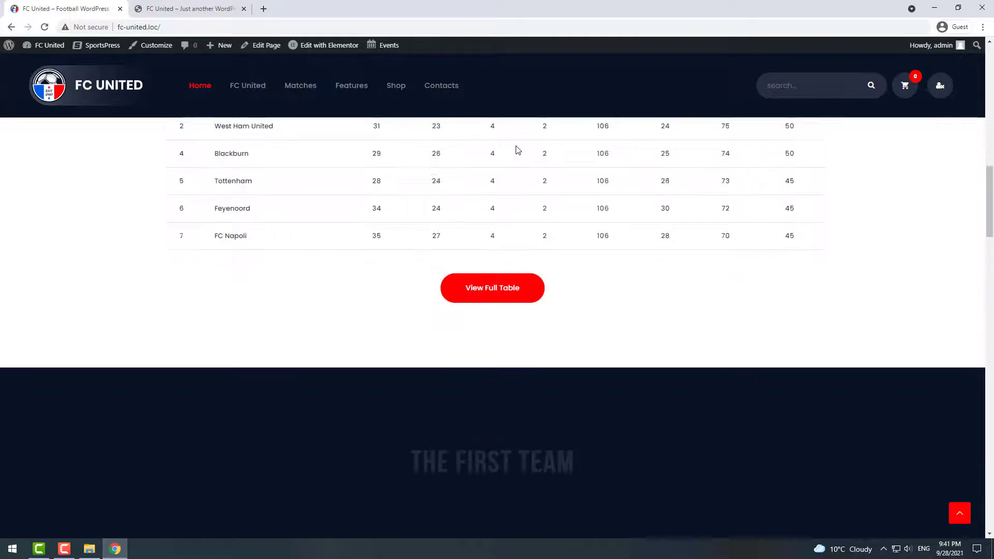